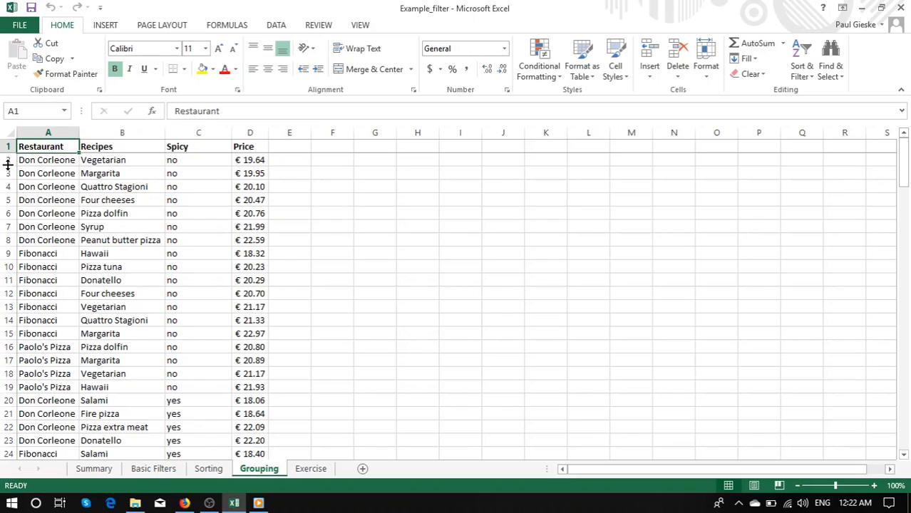
- Group rows 2 to 6 of the restaurant table on the Grouping sheet
left_click_drag(6, 160, 8, 213)
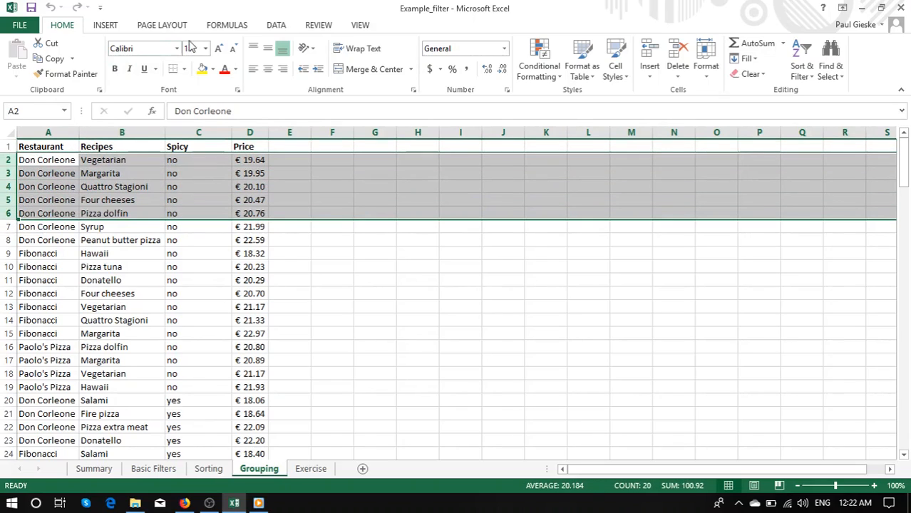
left_click(276, 25)
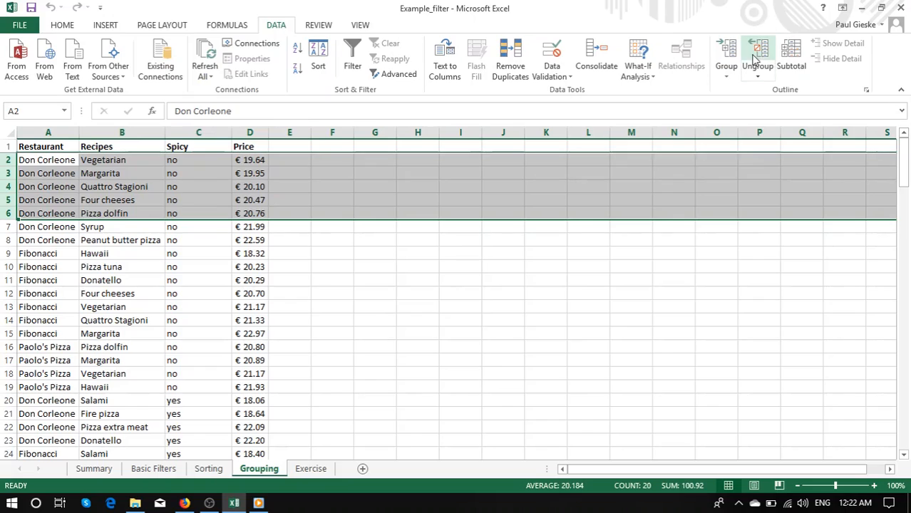
left_click(727, 54)
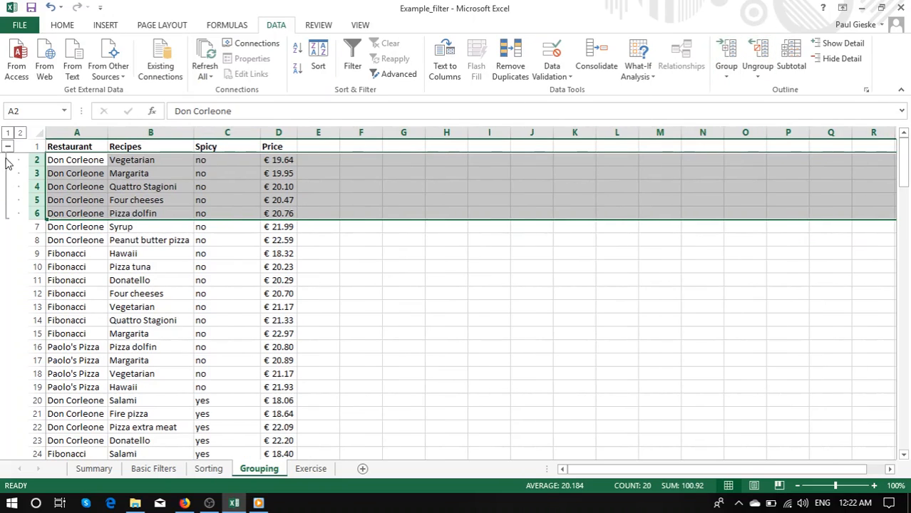
- Collapse and expand the group of rows 2 to 6 repeatedly, and ungroup these rows
left_click(8, 149)
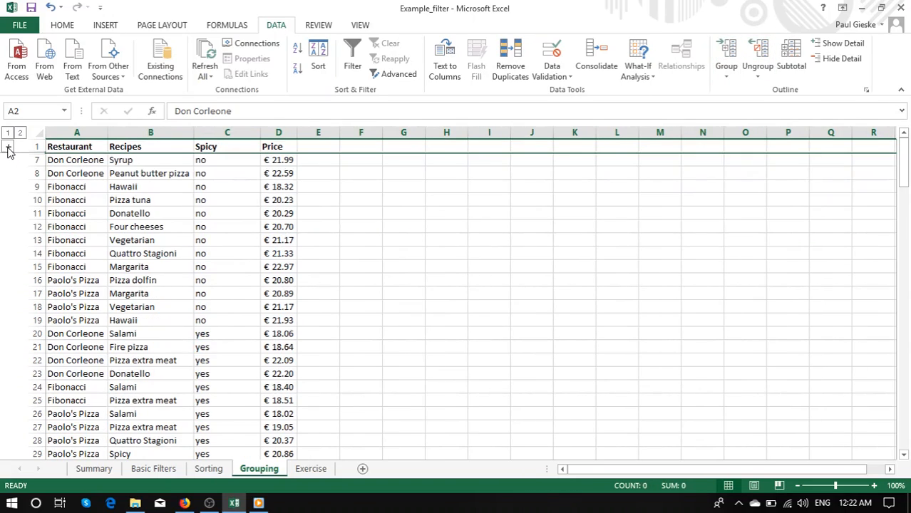
left_click(8, 149)
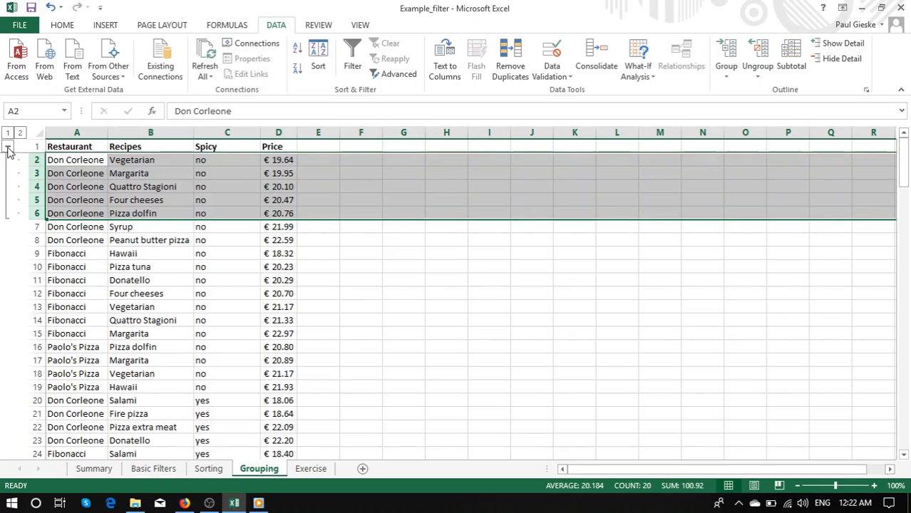
left_click(8, 148)
left_click(8, 149)
left_click(8, 149)
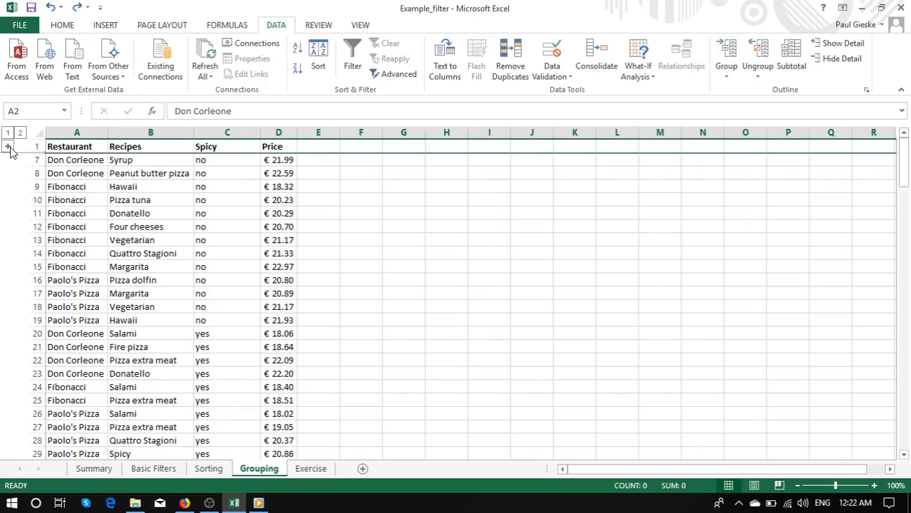
left_click(8, 148)
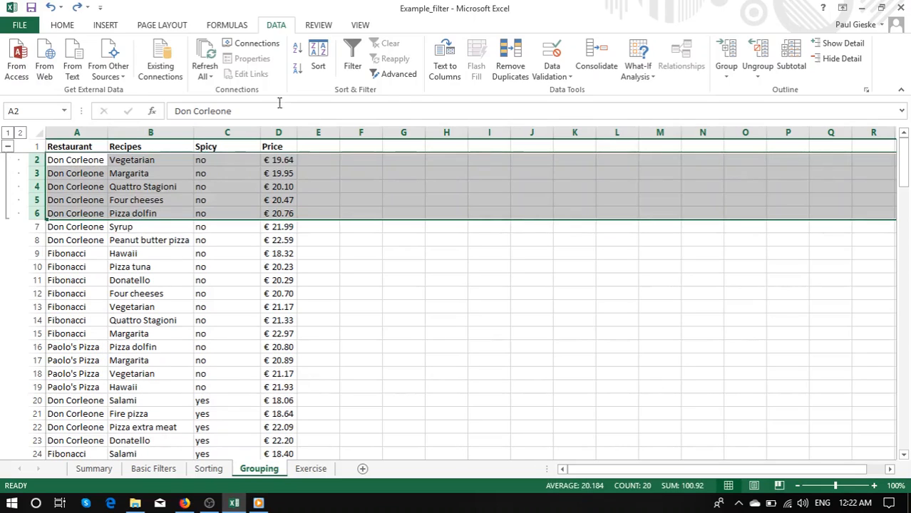
left_click(760, 55)
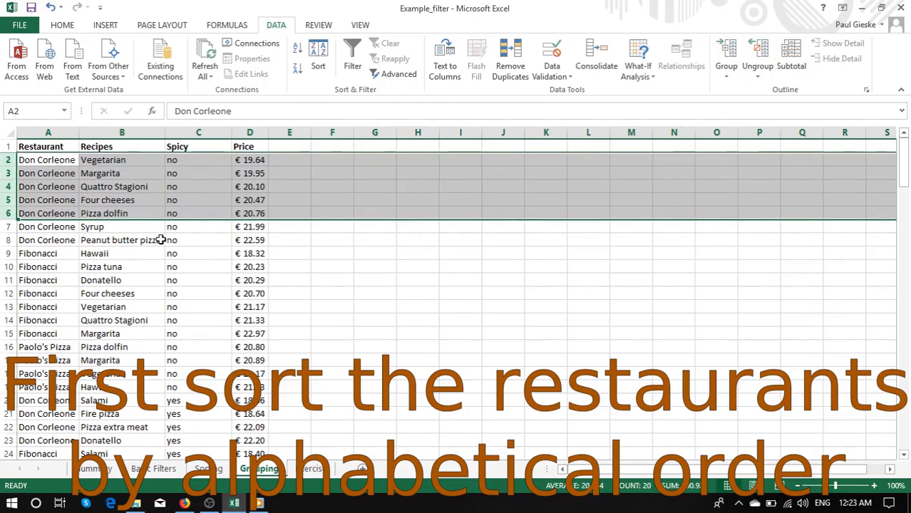
- Sort the table in columns A to D alphabetically from A to Z by restaurant
left_click_drag(32, 133, 221, 141)
left_click(297, 48)
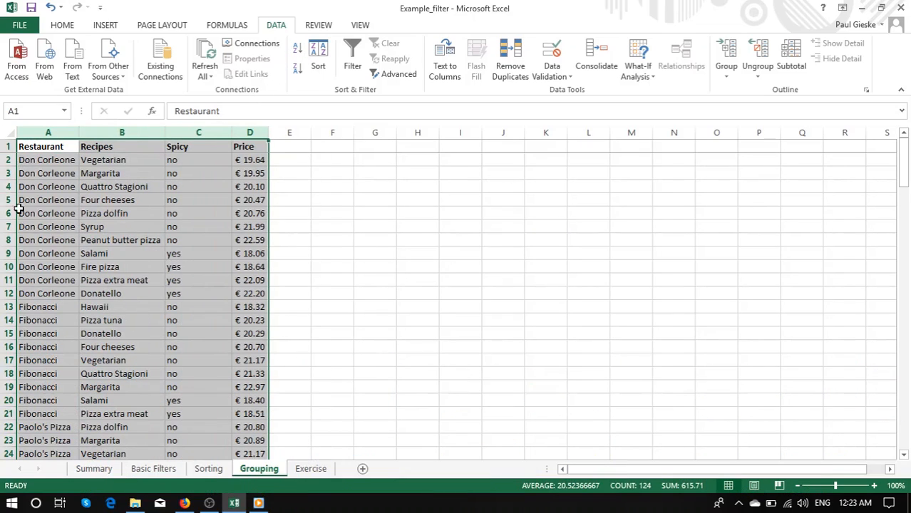
- Group each restaurant's rows below its first entry: rows 3 to 12, 14 to 21 and 23 to 31
left_click_drag(10, 174, 29, 413)
left_click(726, 54)
left_click(726, 53)
scroll(105, 312, "down", 4)
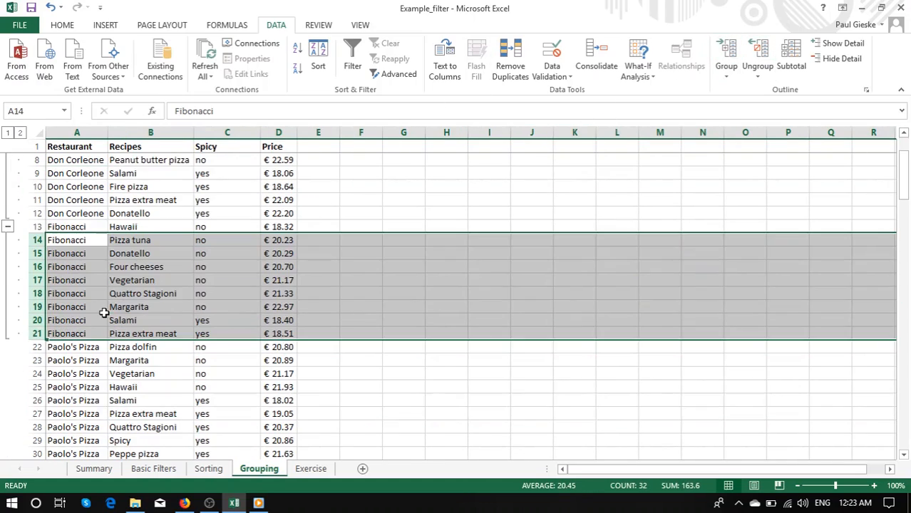
left_click_drag(34, 280, 34, 387)
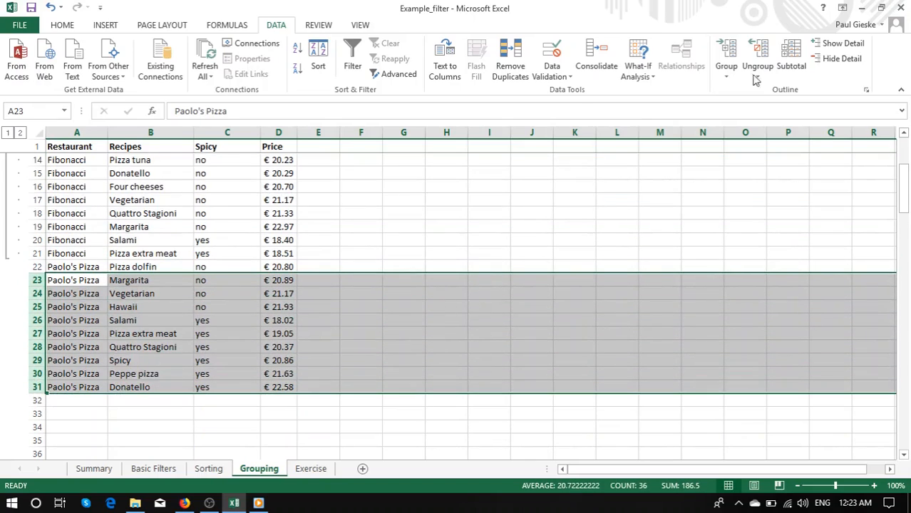
left_click(728, 54)
- Collapse the row groups of Paolo's Pizza, Fibonacci and Don Corleone
left_click(7, 267)
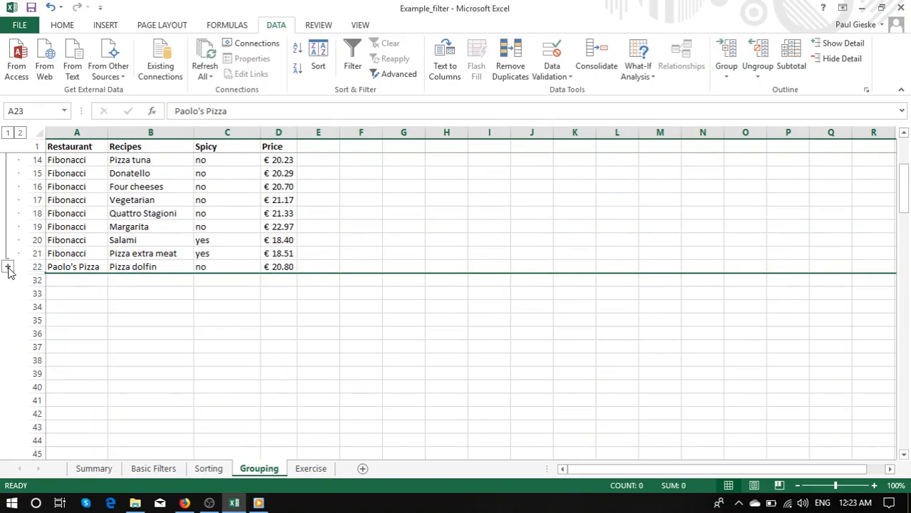
scroll(10, 273, "up", 4)
left_click(8, 306)
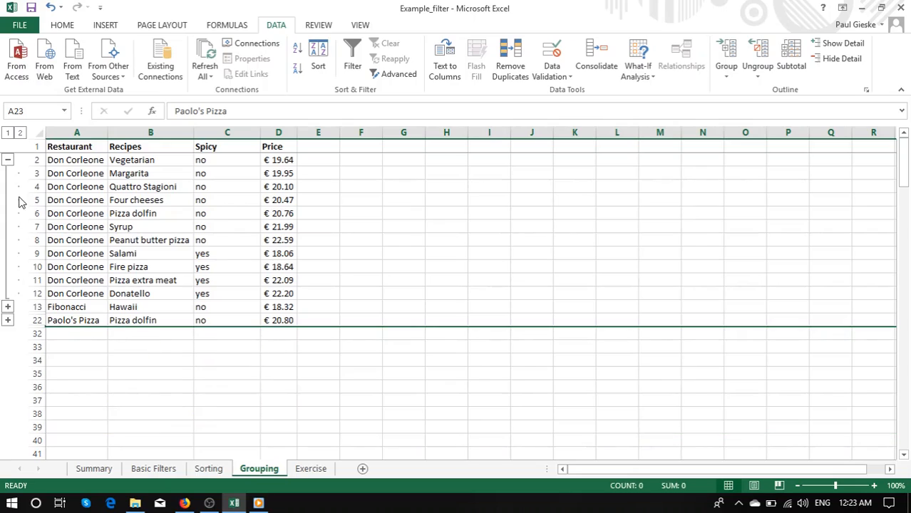
left_click(8, 159)
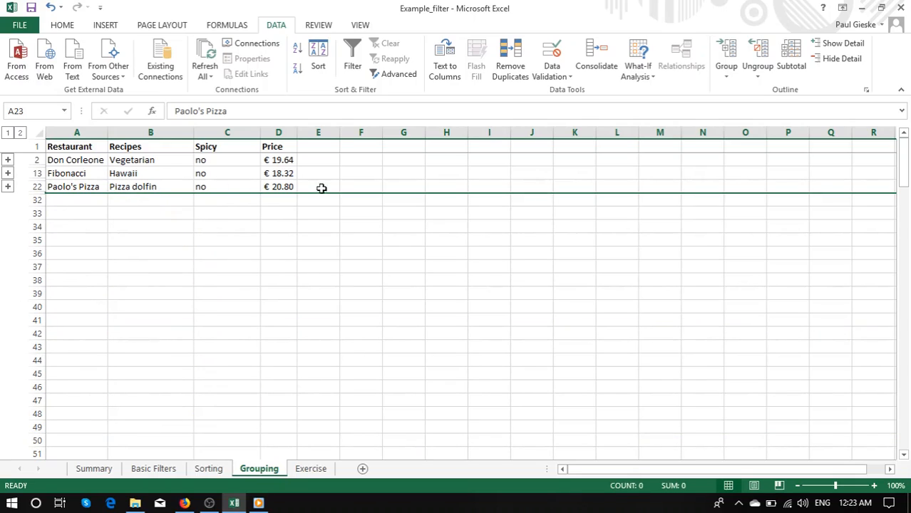
- Expand and collapse the Don Corleone and Fibonacci row groups one after the other to check their contents
left_click(54, 158)
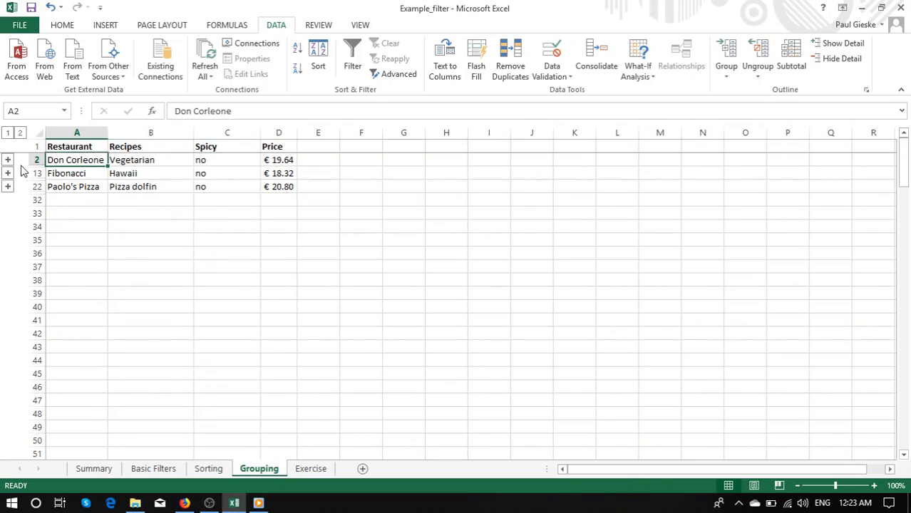
left_click(8, 161)
left_click(7, 163)
left_click(8, 176)
left_click(8, 176)
- Group the Recipes and Spicy columns, and collapse and re-expand that column group
left_click_drag(112, 148, 252, 139)
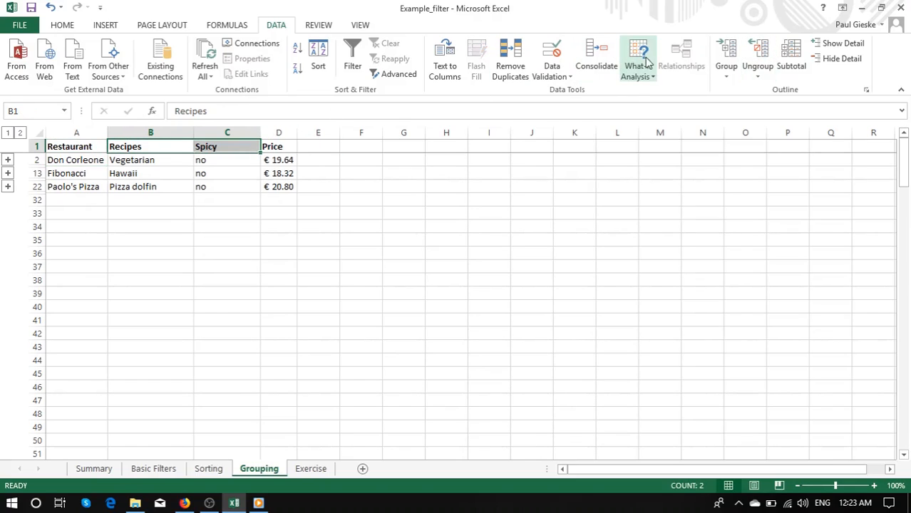
left_click(729, 57)
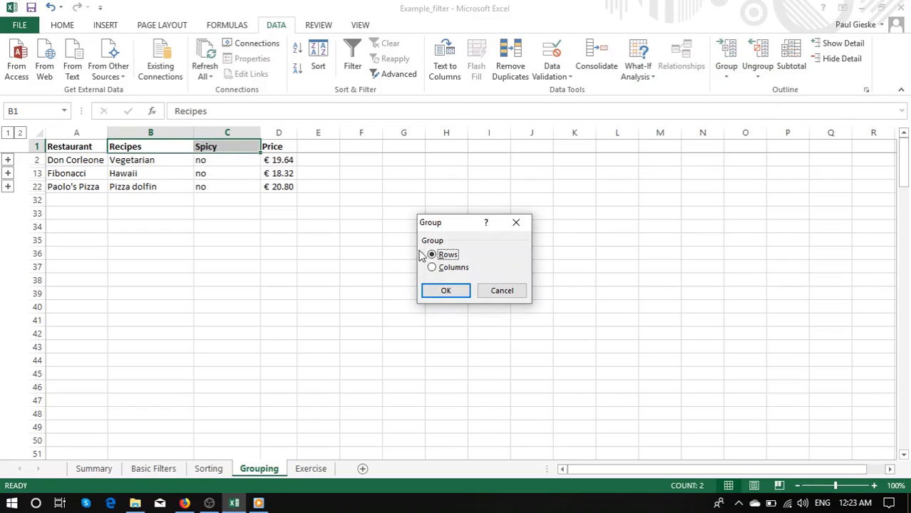
left_click(442, 268)
left_click(445, 290)
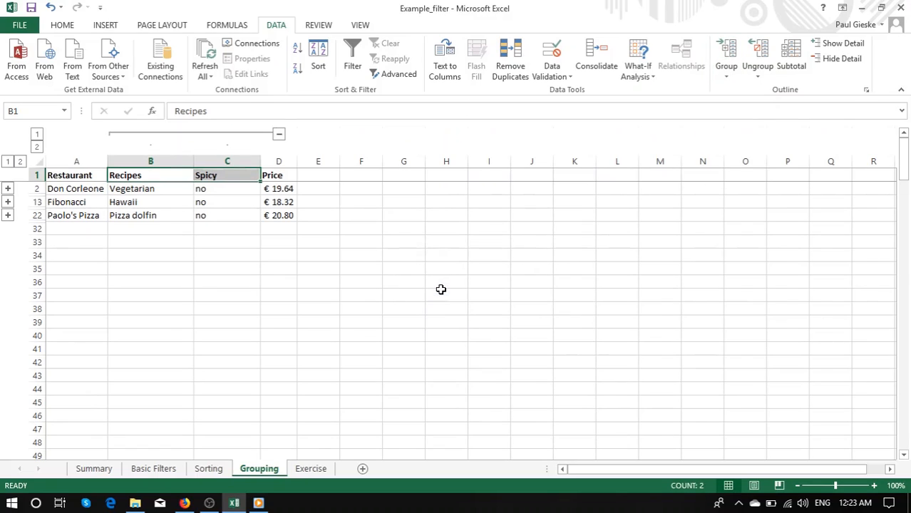
left_click(279, 135)
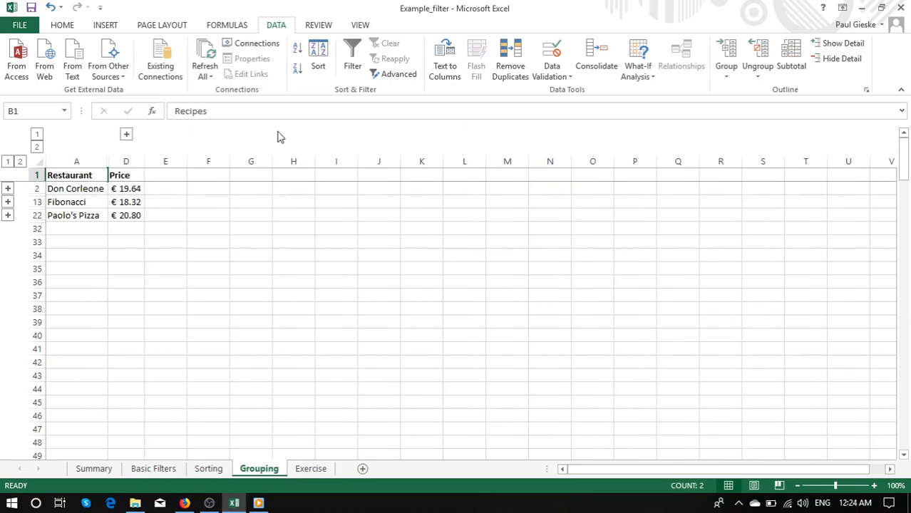
left_click(127, 135)
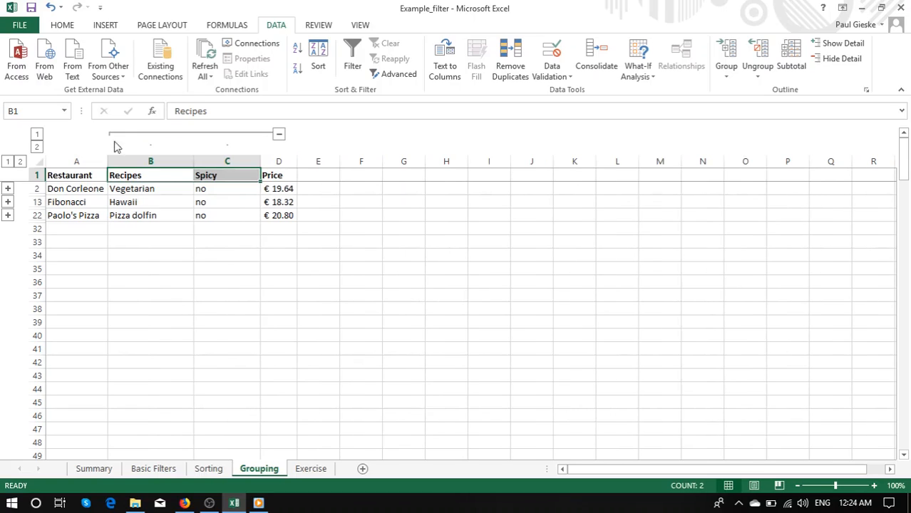
- Expand the Don Corleone group and group its rows 5 to 12 as a nested second level
left_click(8, 189)
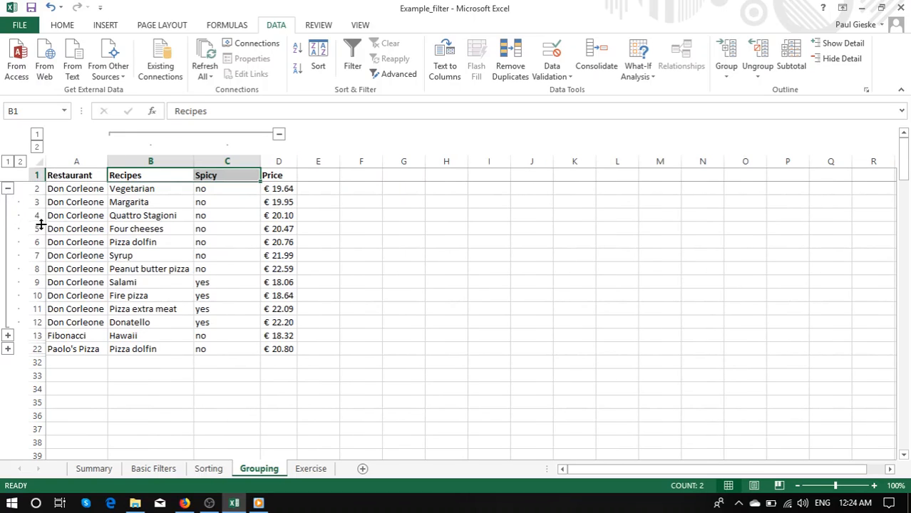
left_click_drag(34, 228, 37, 321)
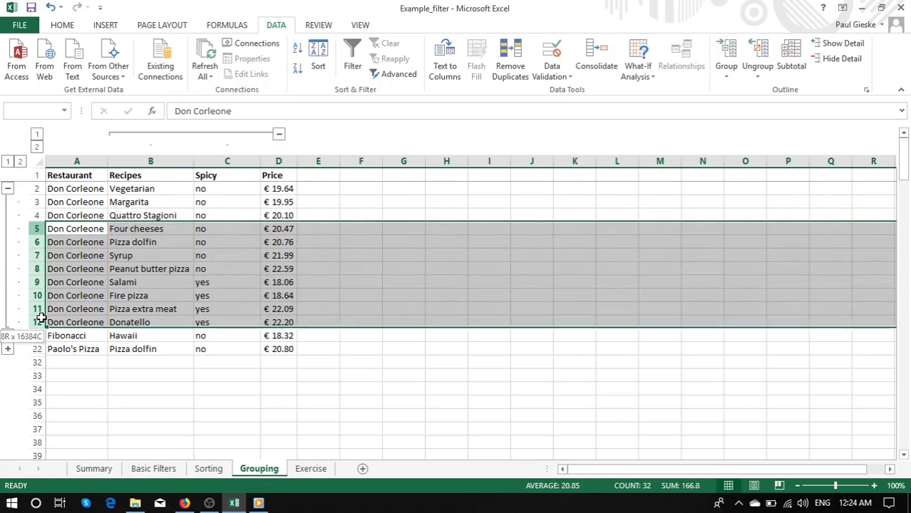
left_click(727, 57)
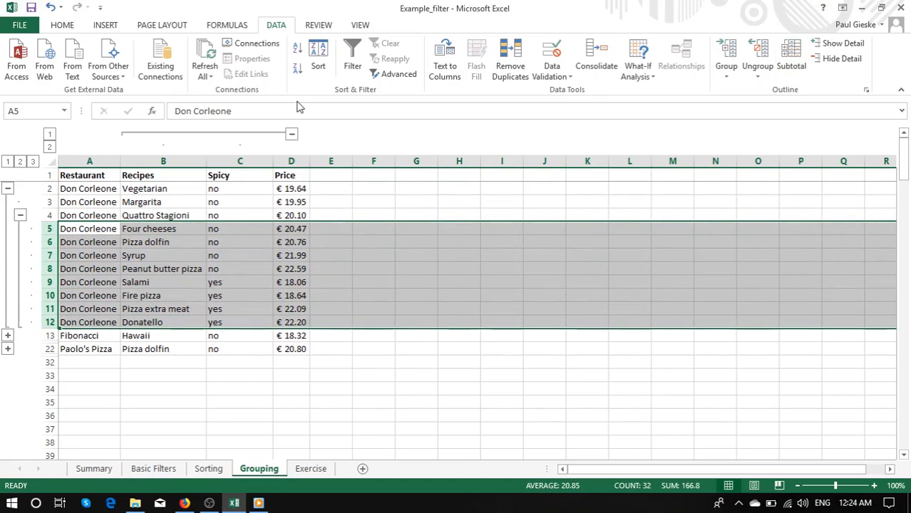
- Switch the row outline through levels 1, 2 and 3 twice to compare how much detail each level shows
left_click(8, 162)
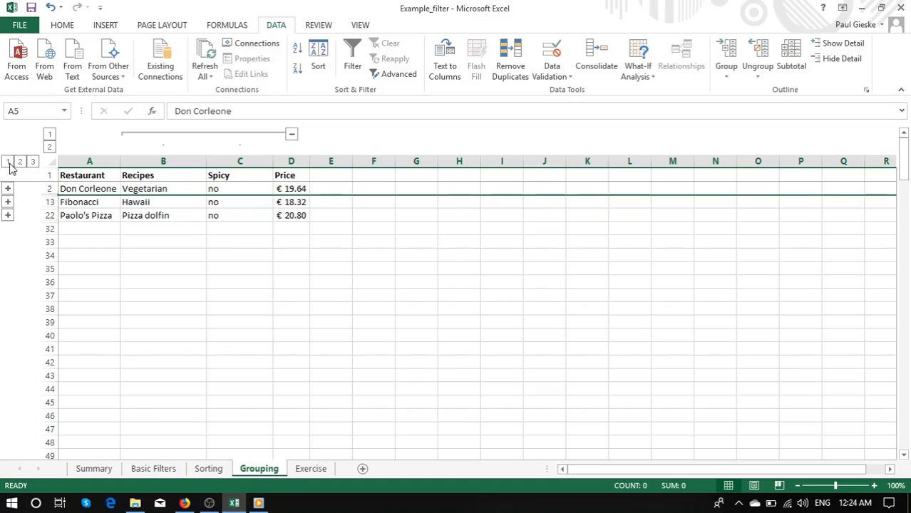
left_click(21, 162)
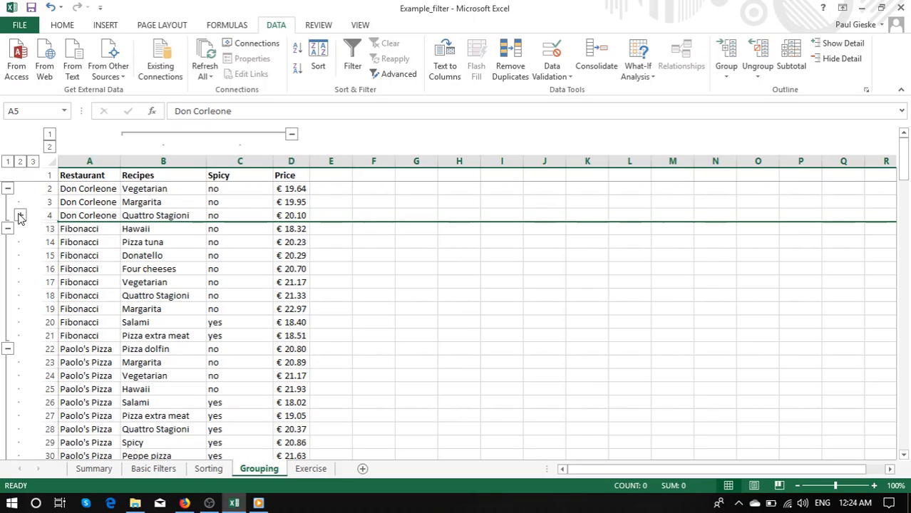
left_click(33, 163)
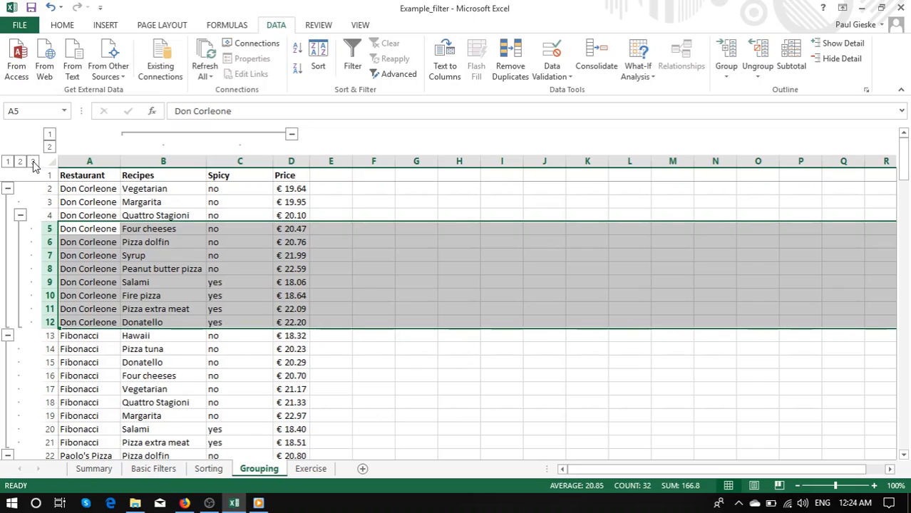
left_click(83, 188)
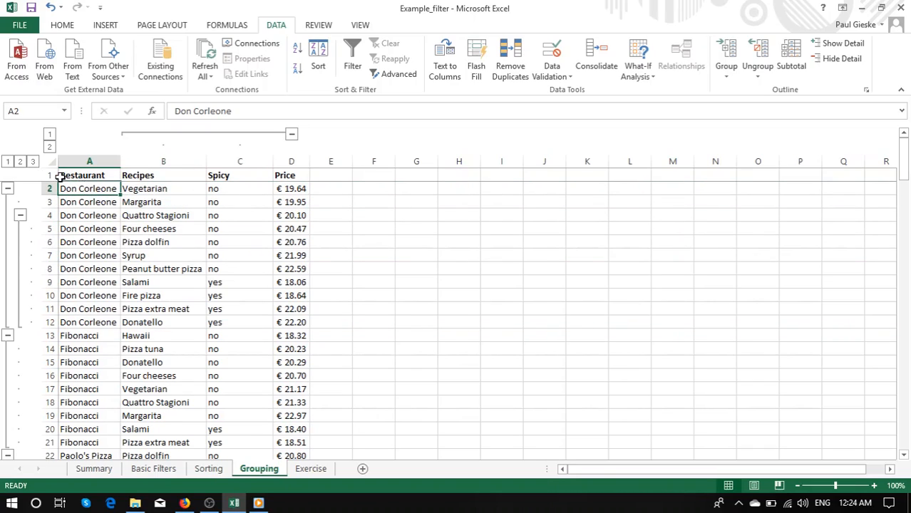
left_click(8, 162)
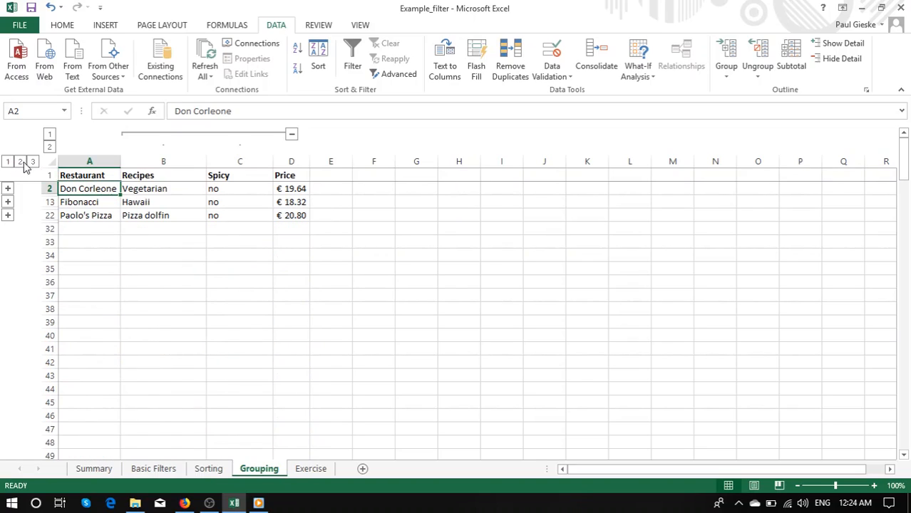
left_click(21, 163)
left_click(32, 162)
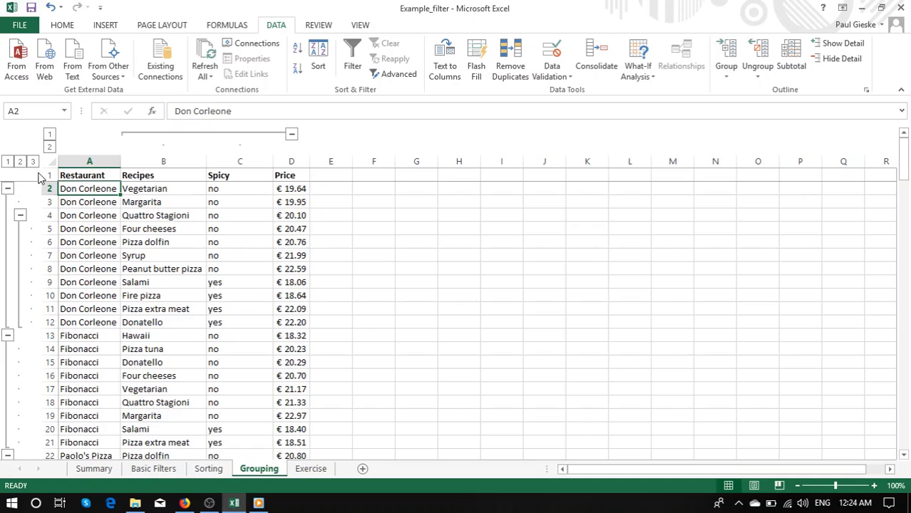
- Select the whole restaurant table, A1:D31, including its header row, and look through the selected data
left_click(44, 176)
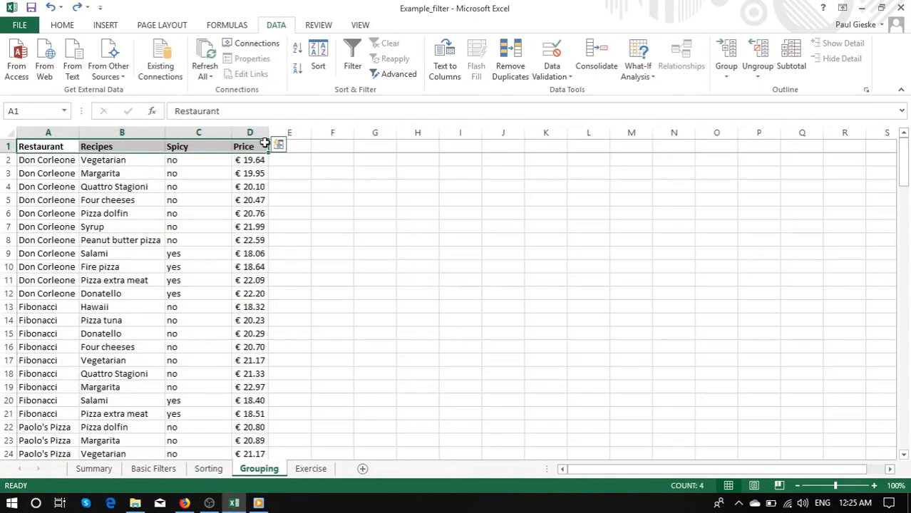
key("ctrl+shift+Down")
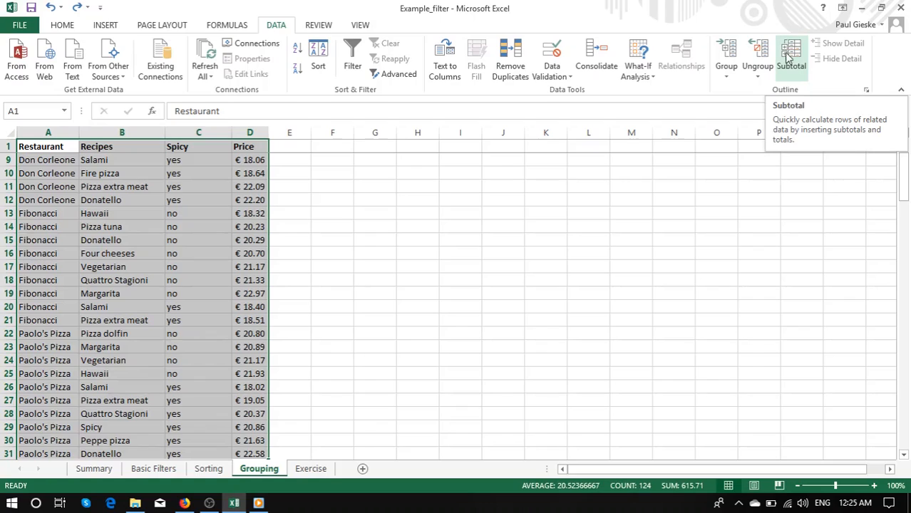
scroll(54, 206, "up", 3)
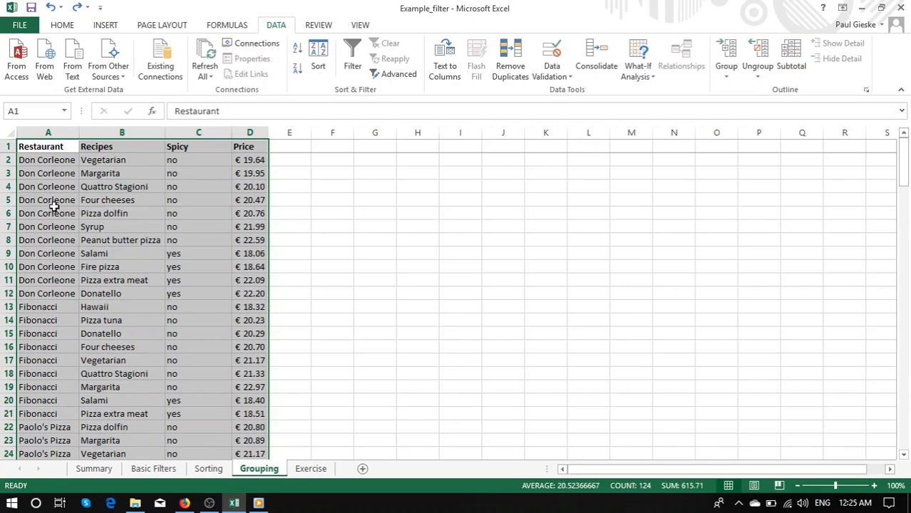
scroll(54, 206, "down", 9)
scroll(50, 208, "up", 9)
- Try Sum subtotals on Price at each change in Restaurant, look over the subtotal rows, and undo them
left_click(795, 54)
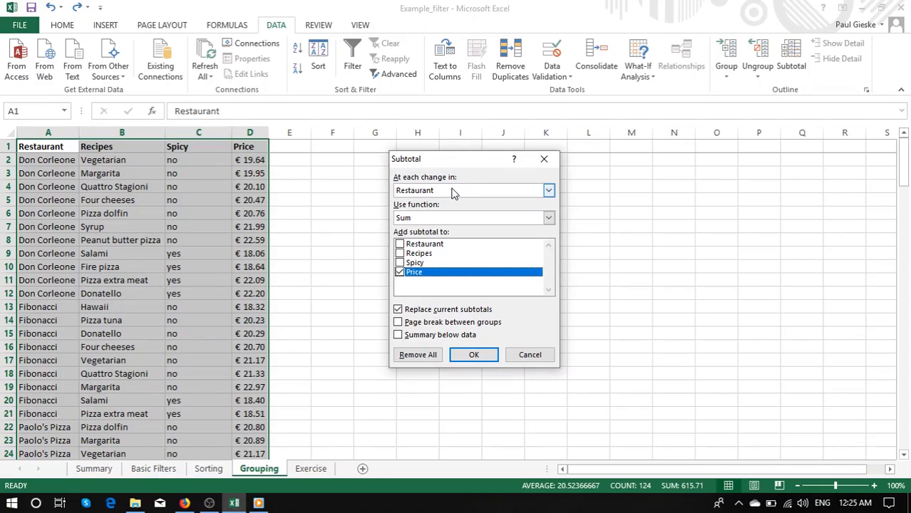
left_click(453, 191)
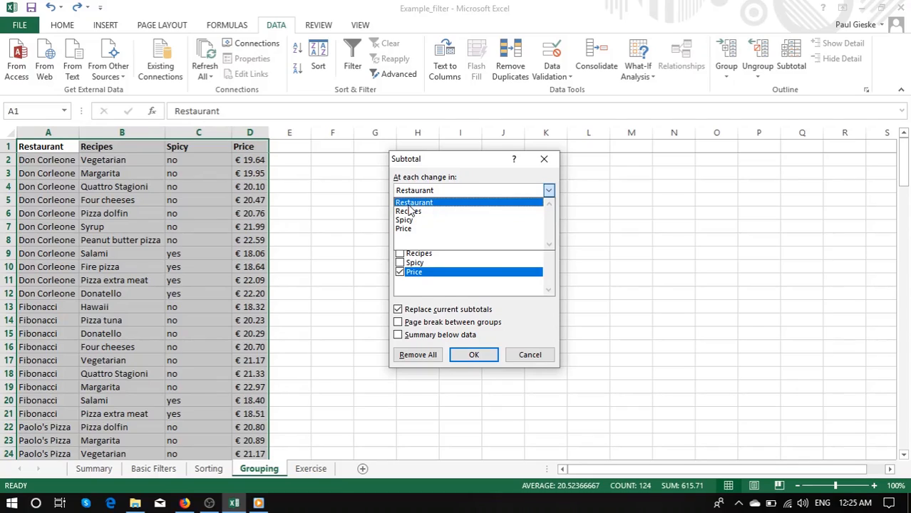
left_click(430, 205)
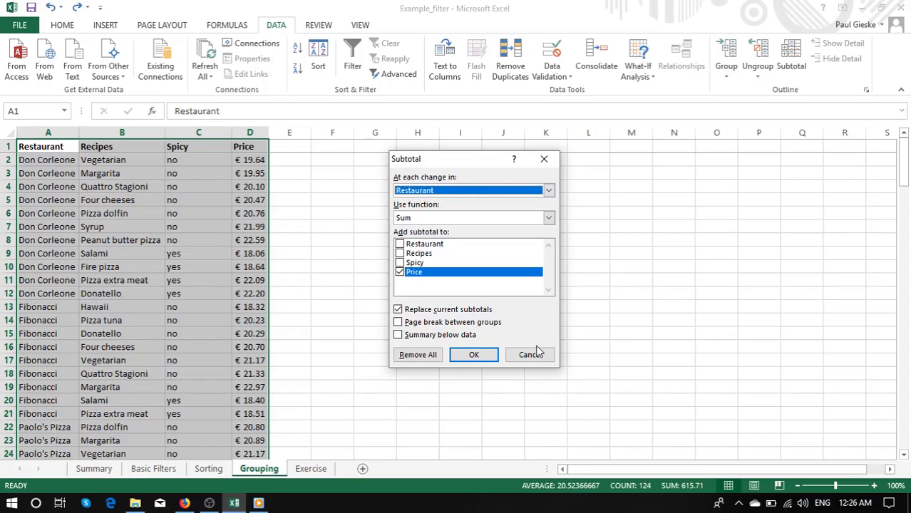
left_click(474, 356)
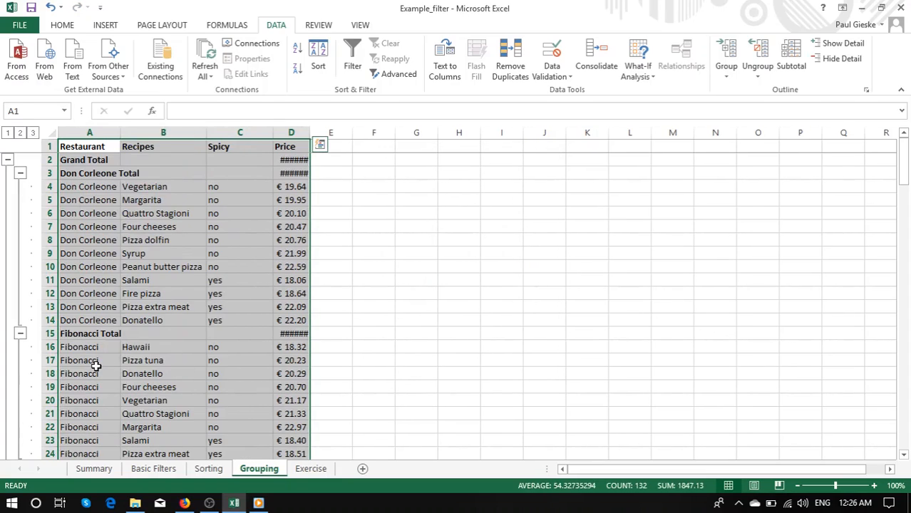
scroll(91, 365, "down", 4)
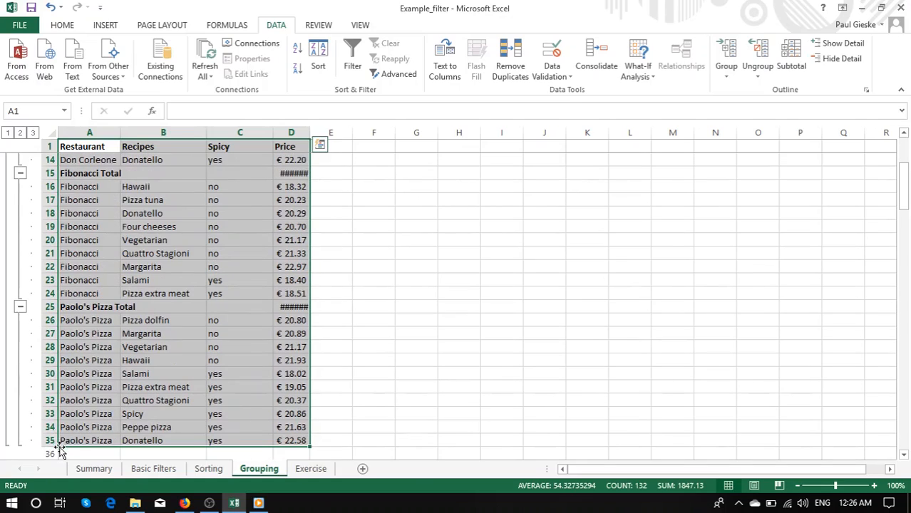
scroll(86, 414, "up", 5)
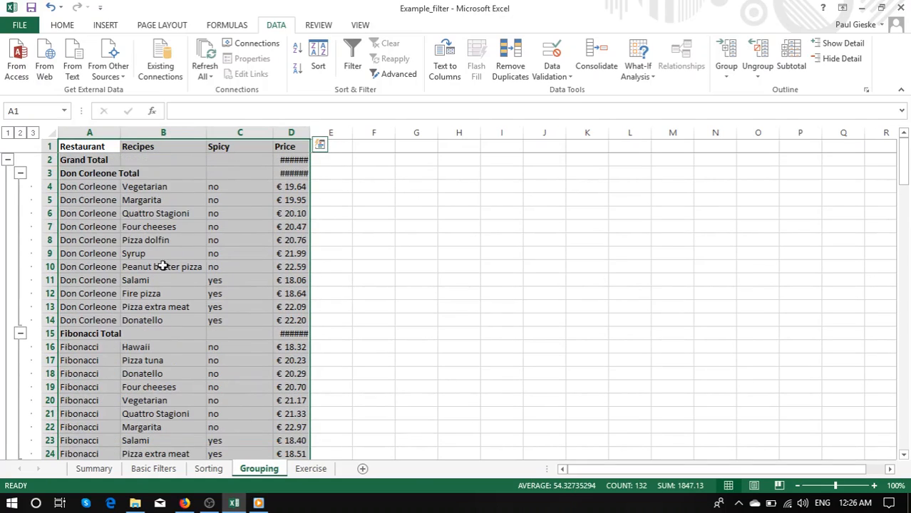
key("ctrl+z")
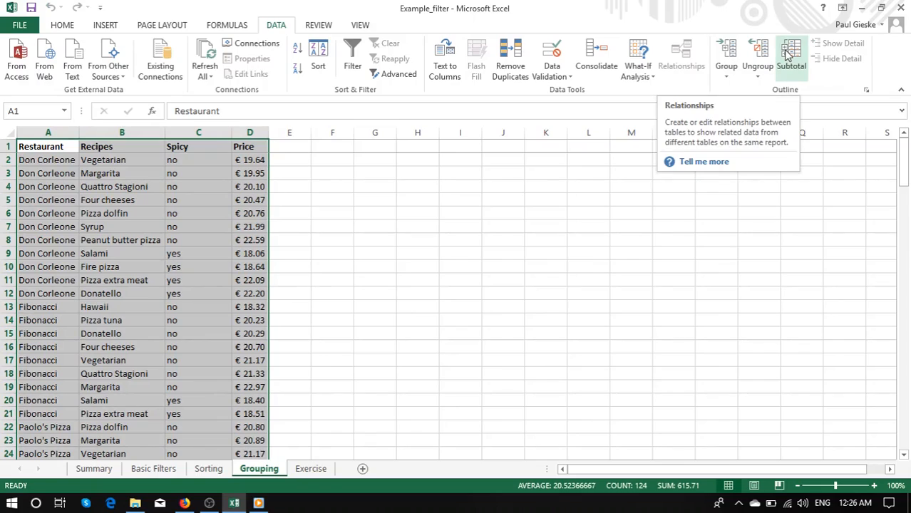
- Add Sum subtotals on Price to the table at each change in Spicy
left_click(791, 57)
left_click(458, 191)
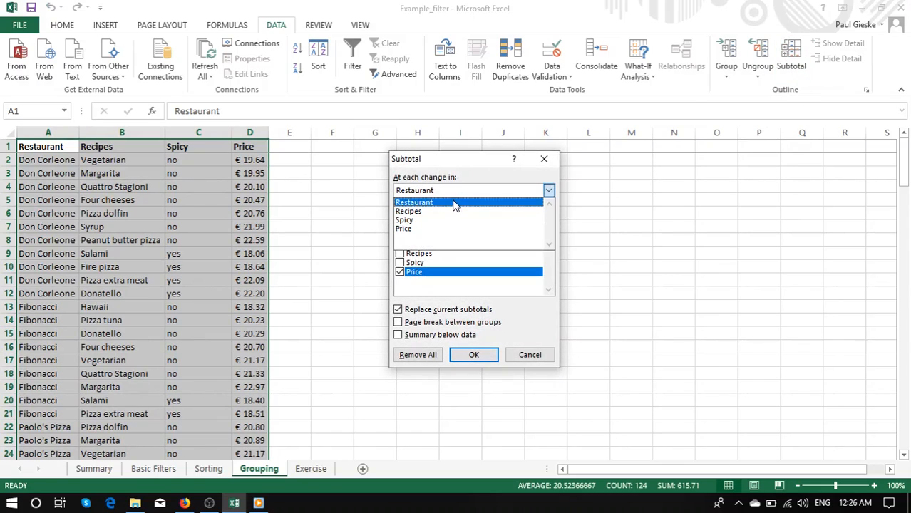
left_click(448, 221)
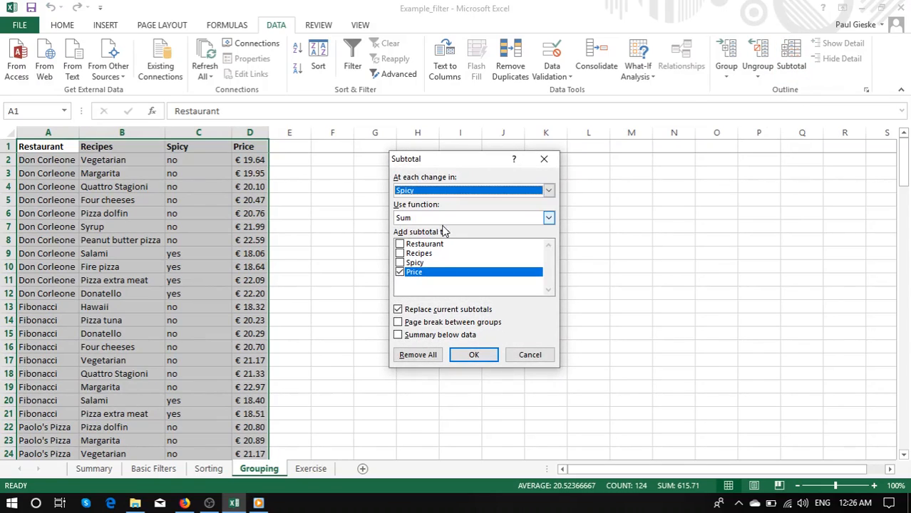
left_click(471, 354)
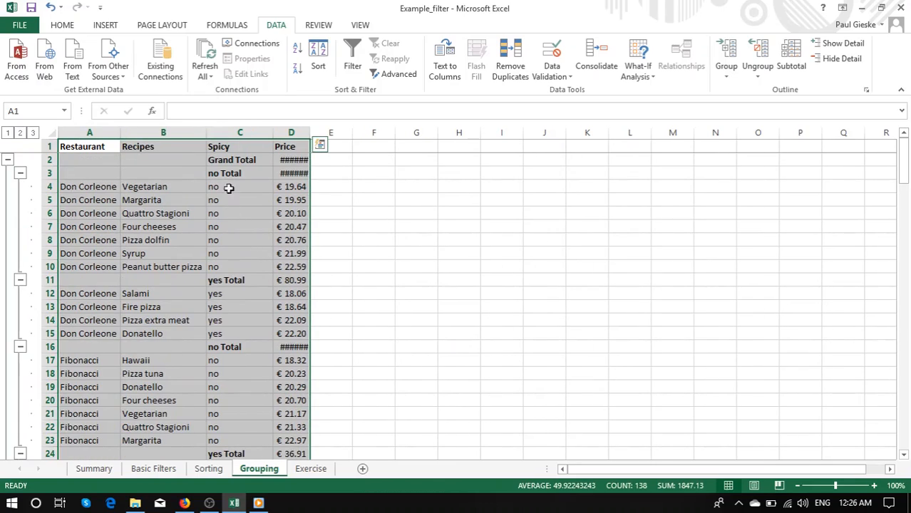
- Examine where the yes and no subtotal rows fall in the Spicy column throughout the table
left_click(229, 173)
left_click(214, 269)
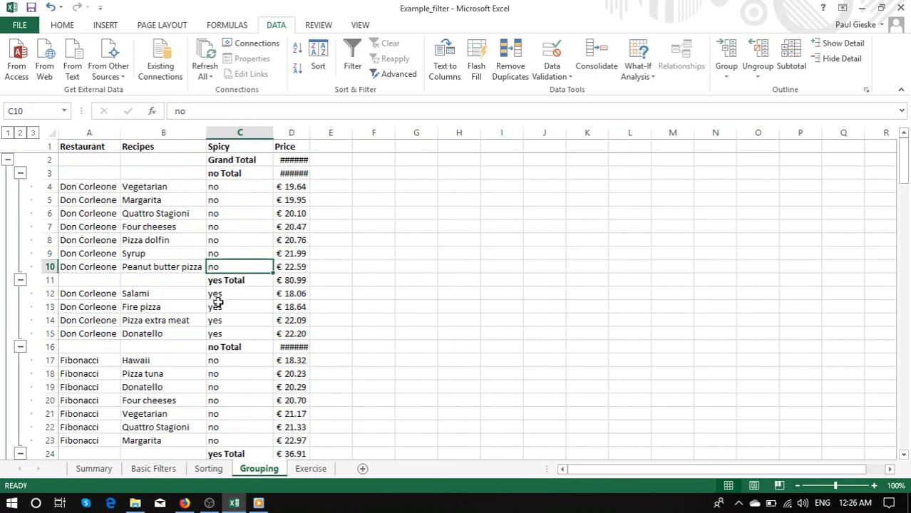
left_click(223, 345)
scroll(221, 410, "down", 2)
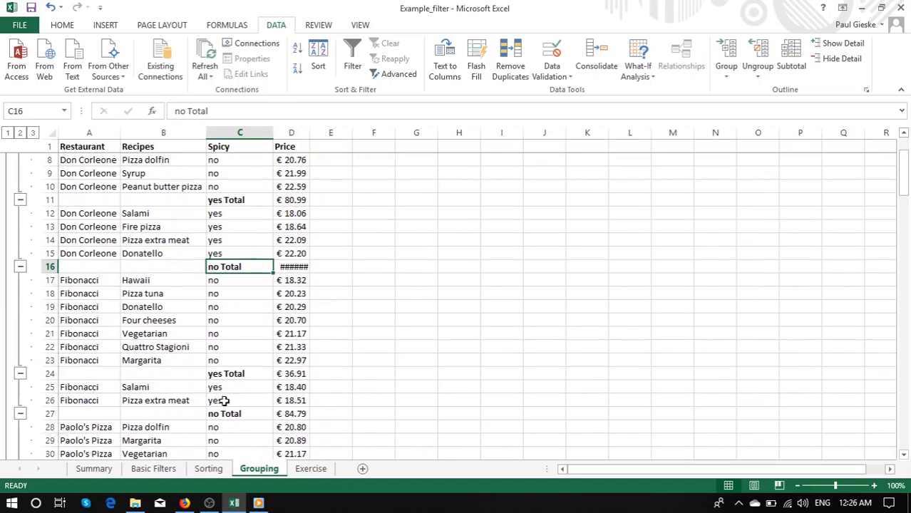
left_click(215, 374)
scroll(215, 385, "down", 2)
left_click(225, 401)
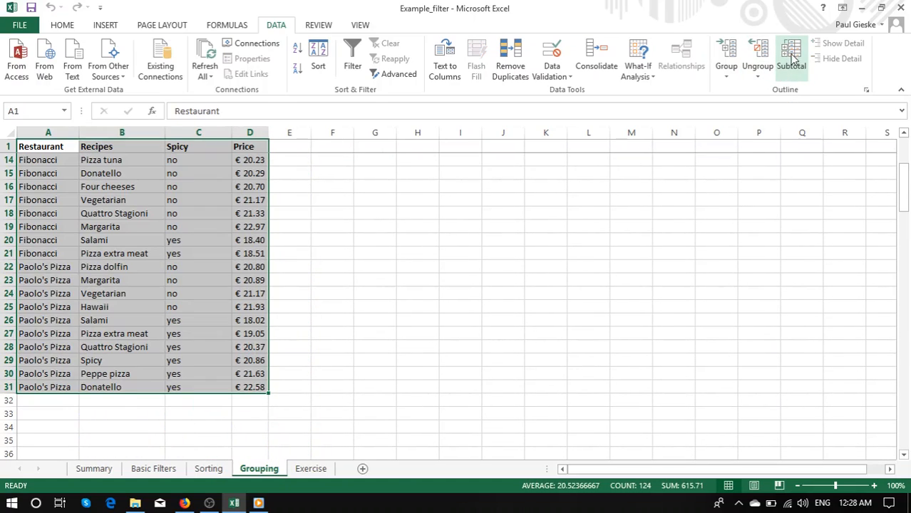
- Add Sum subtotals on Price to the table at each change in Recipes
left_click(789, 61)
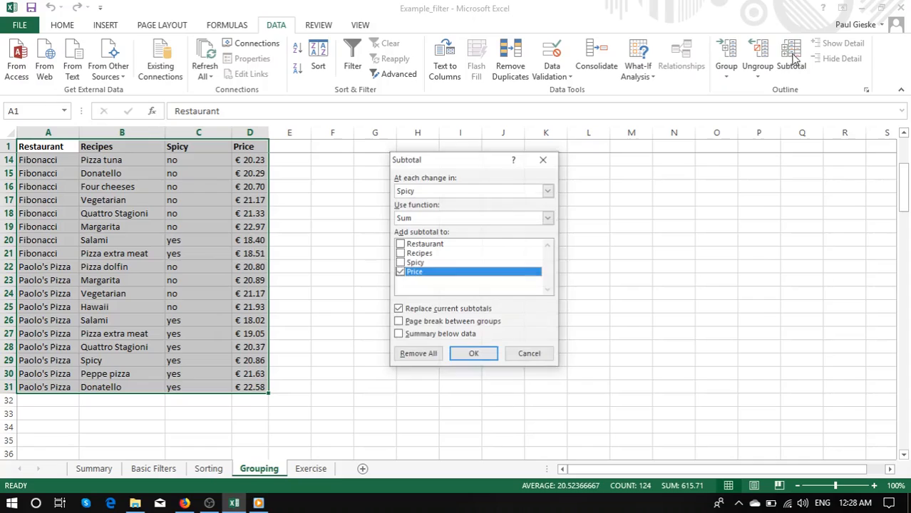
left_click(438, 190)
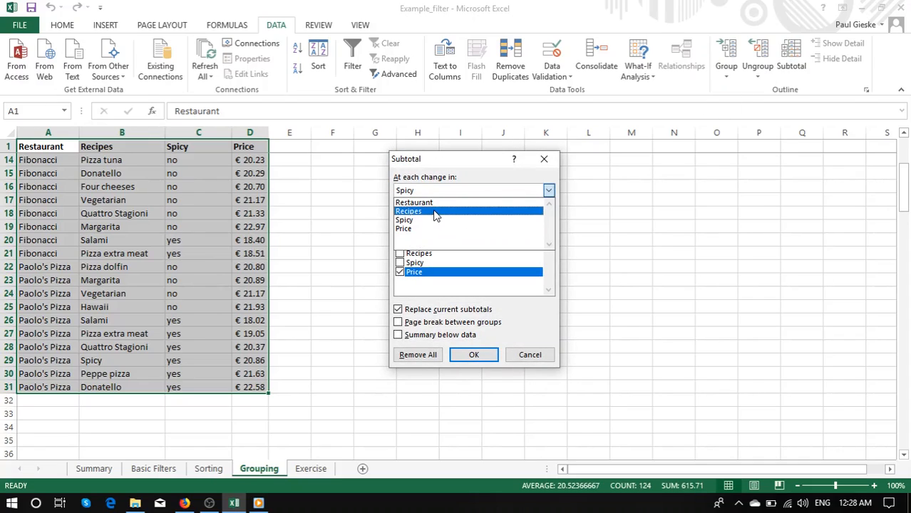
left_click(436, 212)
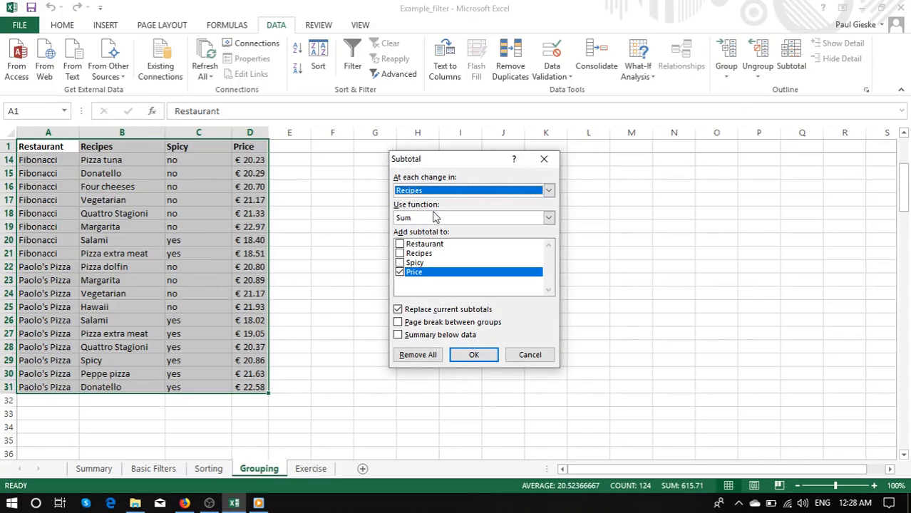
left_click(476, 349)
- Check several of the per-recipe subtotal rows and undo the Recipes subtotals
left_click(154, 226)
left_click(153, 243)
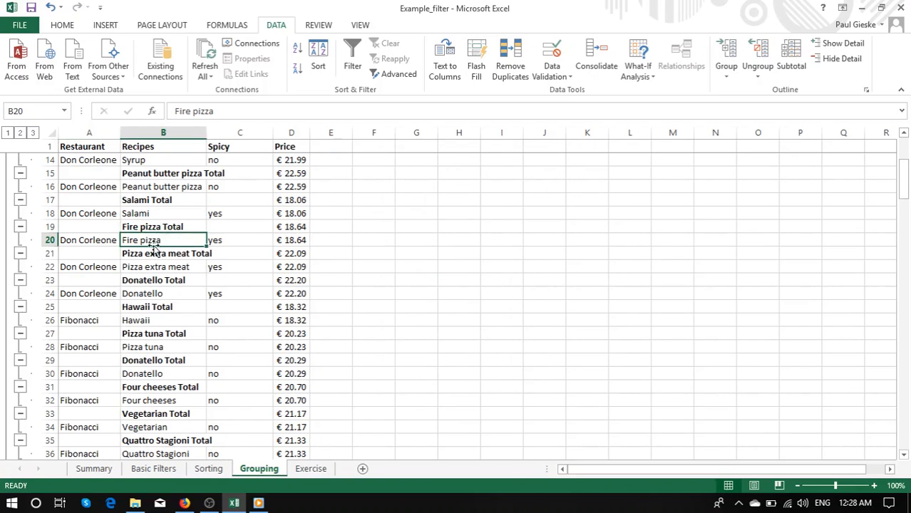
left_click(154, 281)
left_click(160, 308)
left_click(164, 346)
key("ctrl+z")
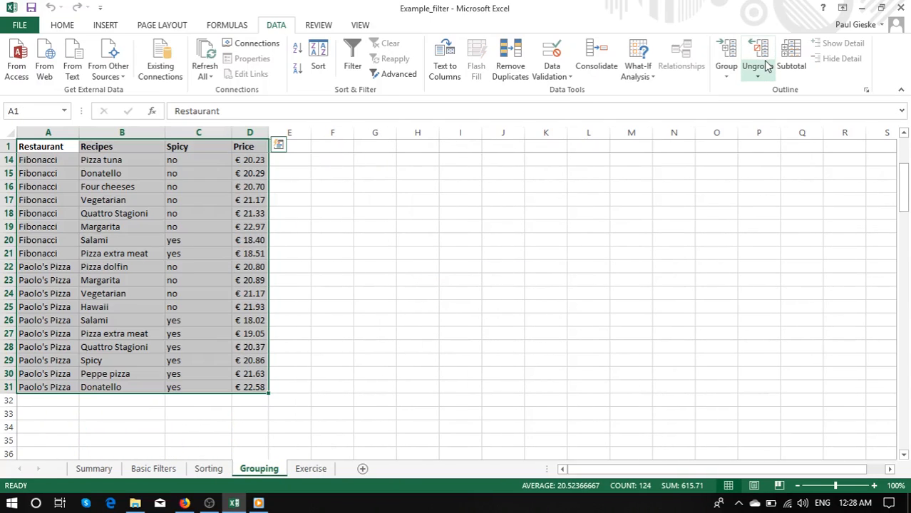
- Configure a new subtotal at each change in Restaurant and review the available functions, keeping Sum
left_click(793, 62)
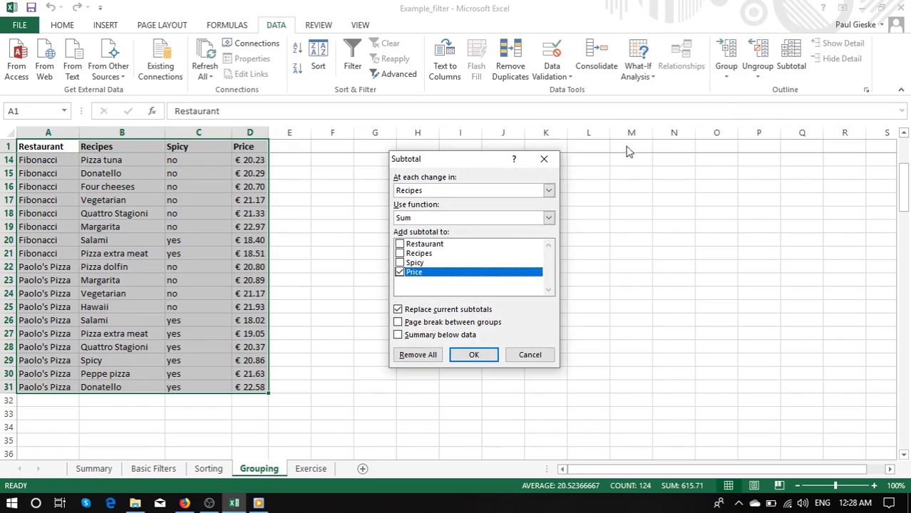
left_click(548, 190)
left_click(449, 203)
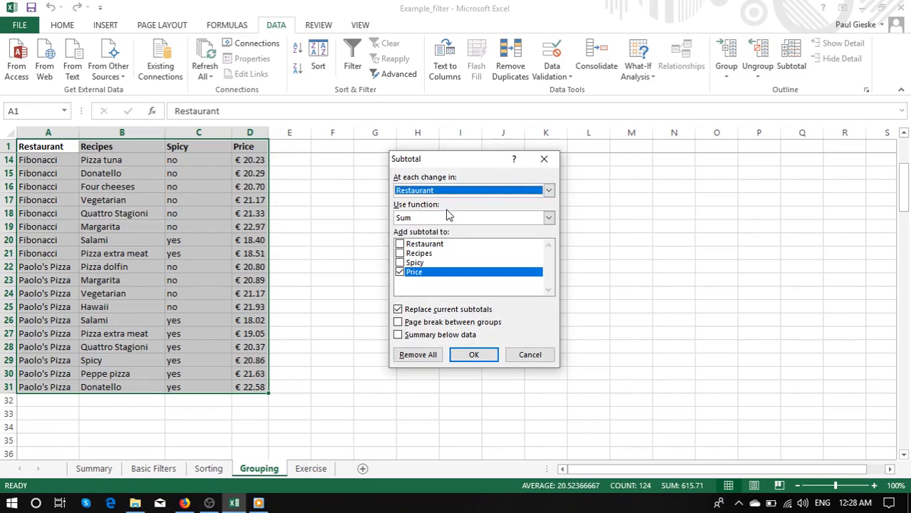
left_click(434, 218)
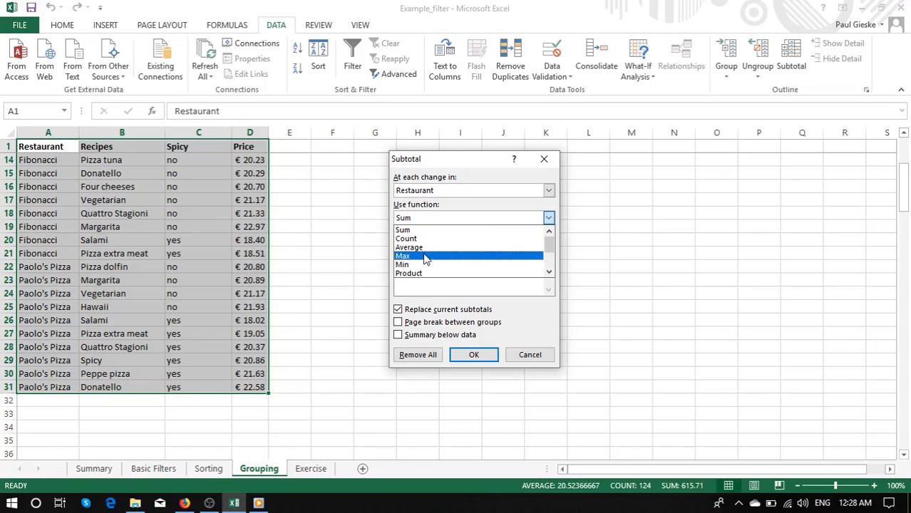
left_click(436, 289)
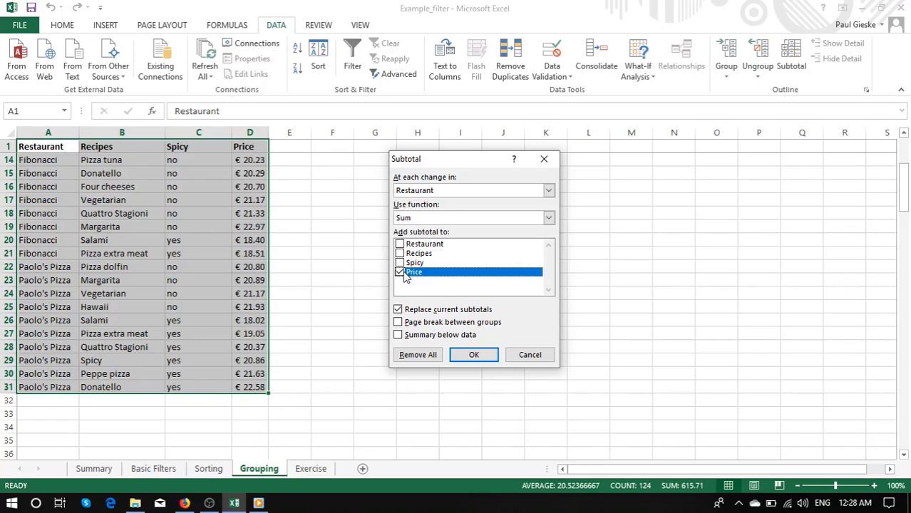
- Try Spicy instead of Price as the column to subtotal, and restore Price as the only one
left_click(400, 272)
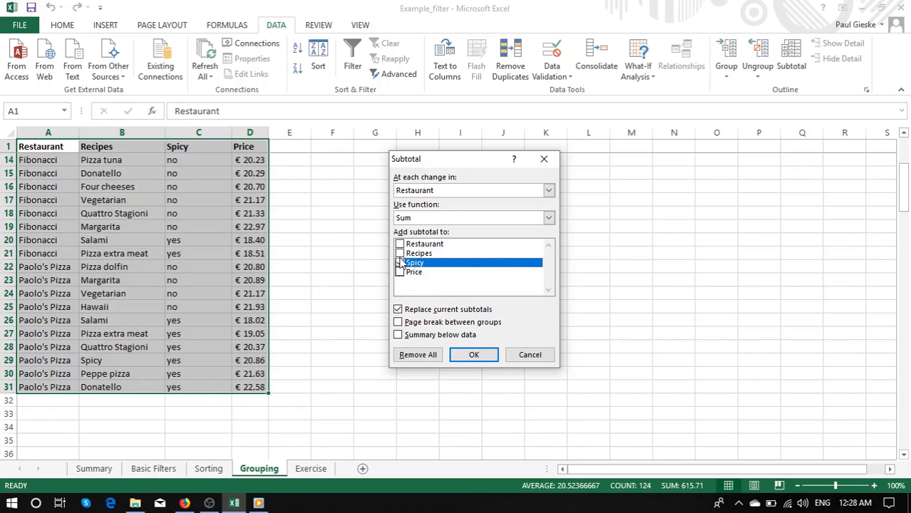
left_click(400, 254)
left_click(400, 262)
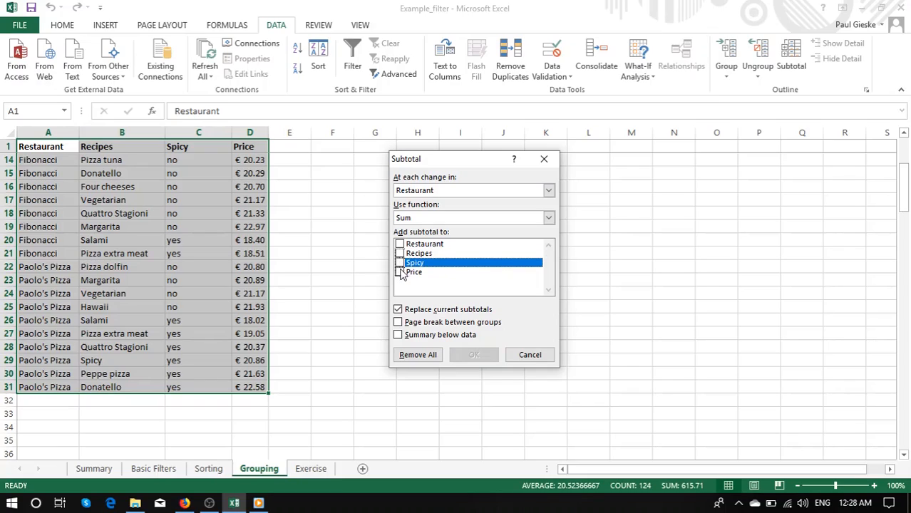
left_click(400, 272)
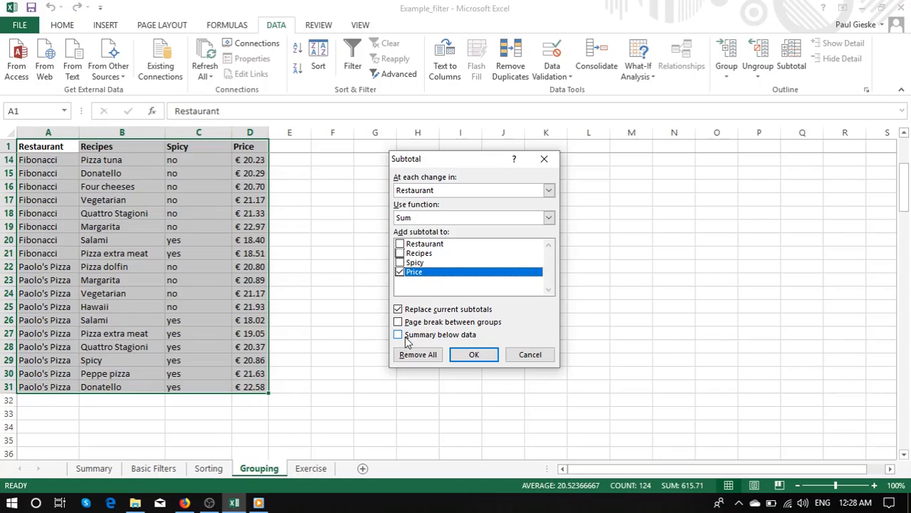
- Set the subtotal function to Average and apply the subtotals on Price for each restaurant
left_click(421, 217)
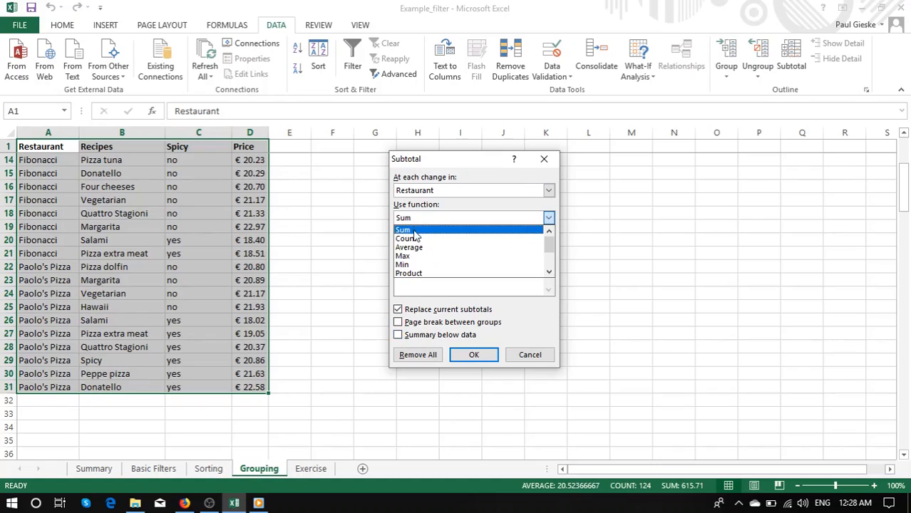
left_click(412, 248)
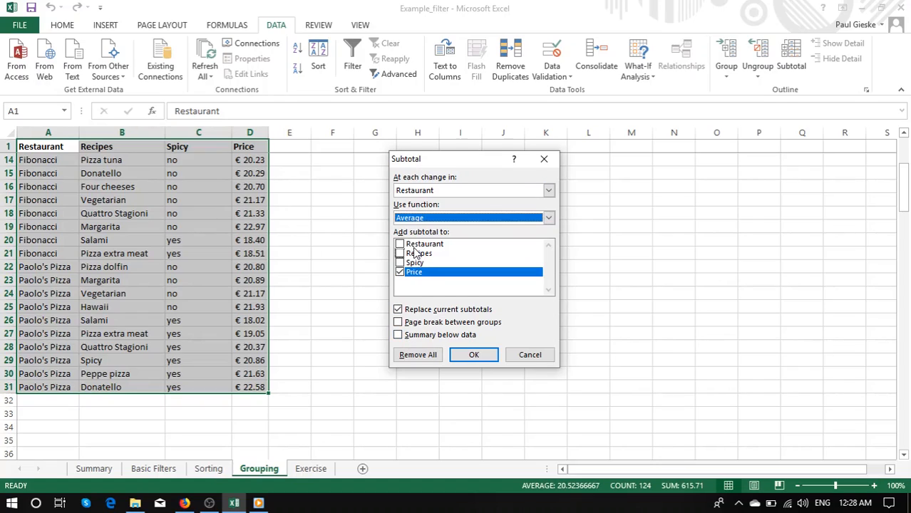
left_click(474, 356)
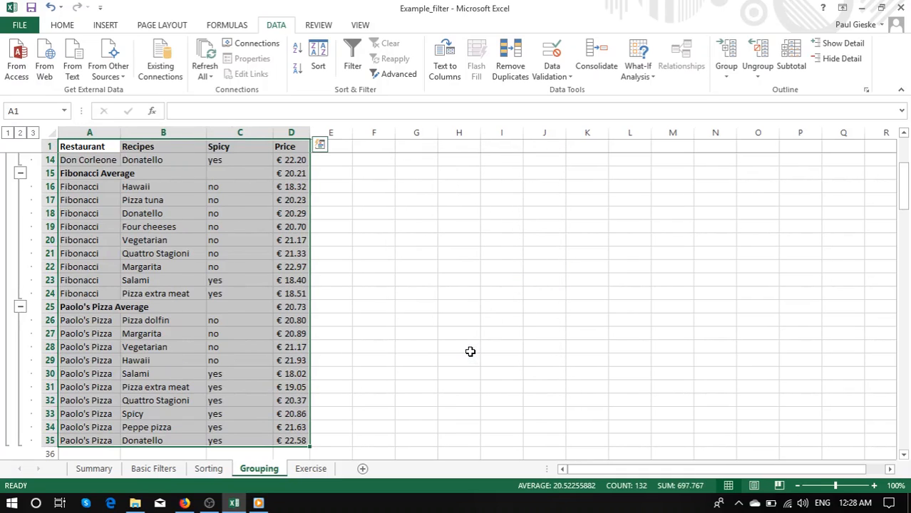
- Show outline level 2 to inspect each restaurant's average price formula, and compare it with levels 3 and 1
scroll(253, 206, "up", 5)
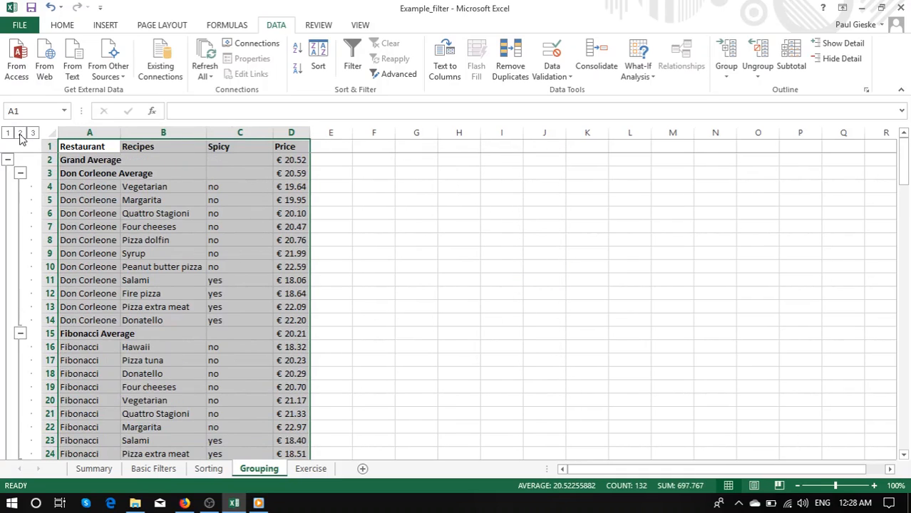
left_click(20, 132)
left_click(295, 173)
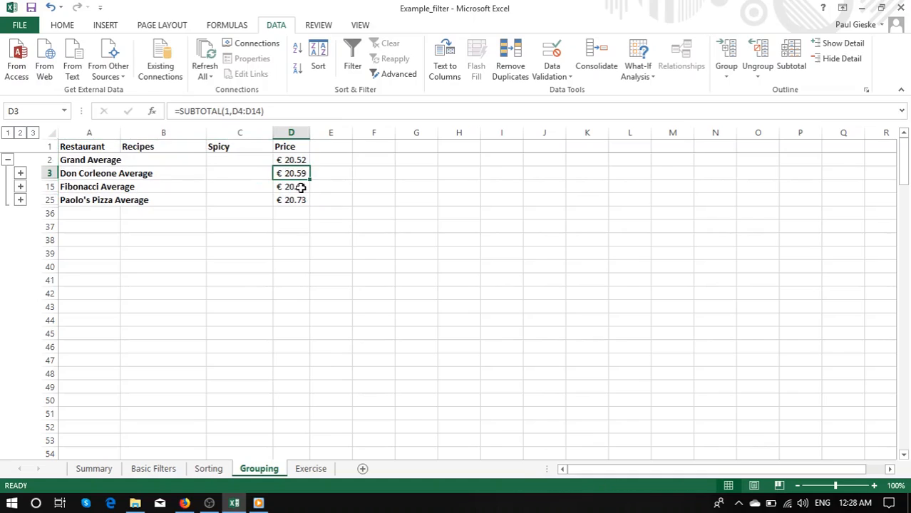
left_click(301, 187)
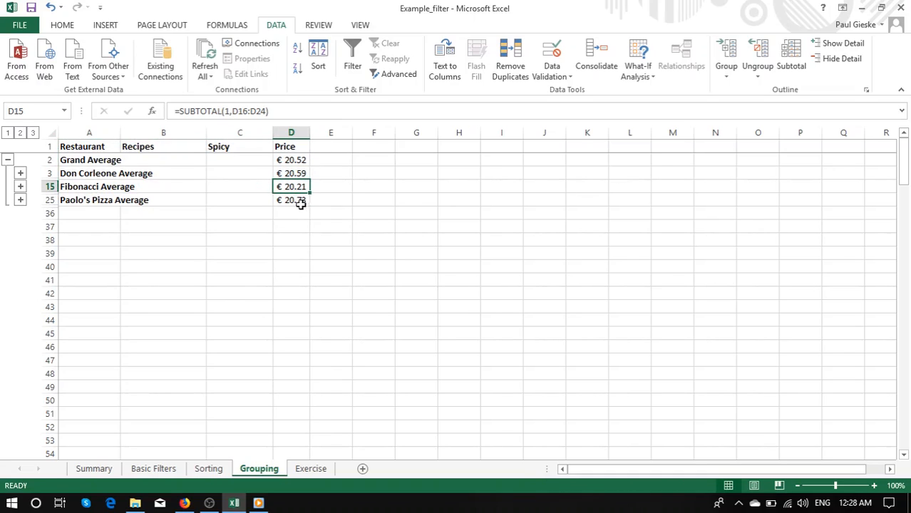
left_click(298, 200)
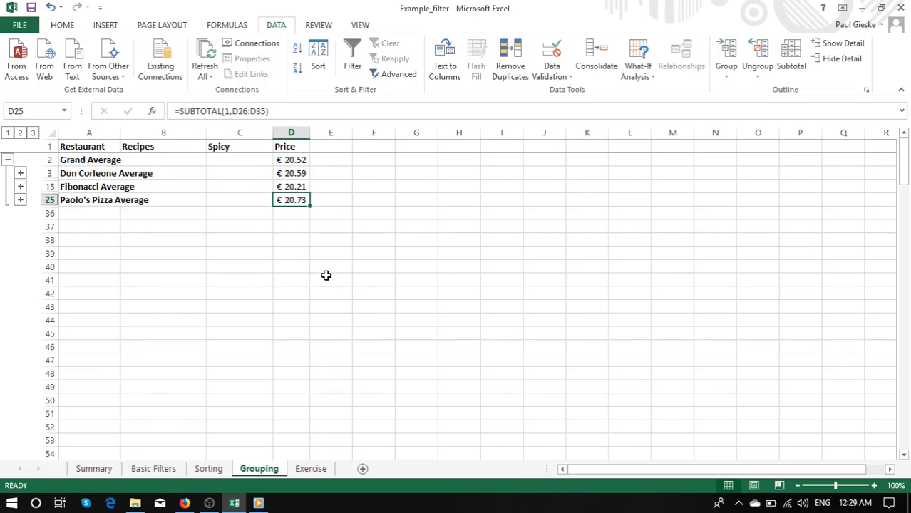
left_click(32, 133)
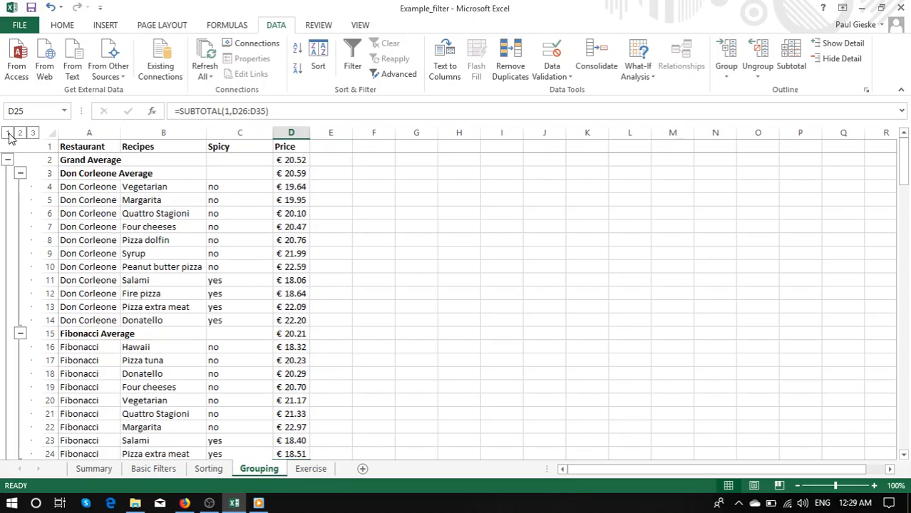
left_click(8, 133)
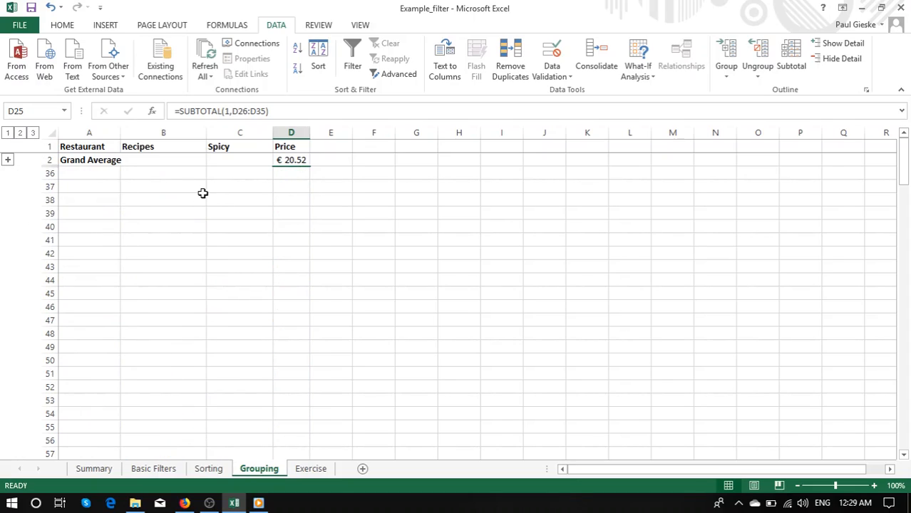